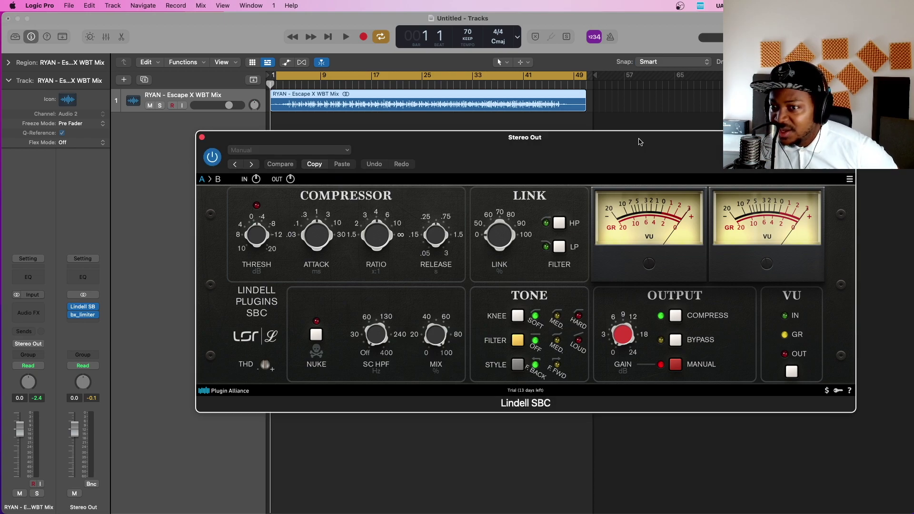
Step: Set the Lindell SBC compressor's oversampling to 8x
left_click_drag(640, 139, 641, 125)
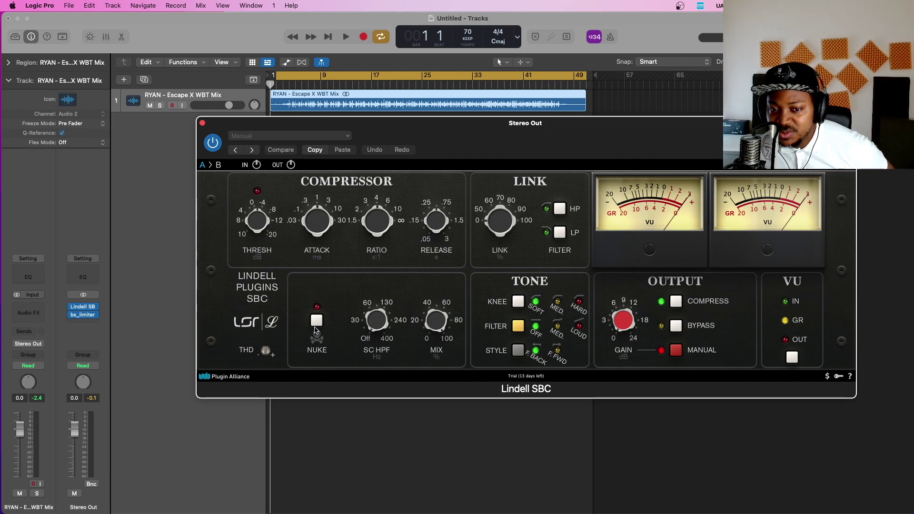
left_click(317, 321)
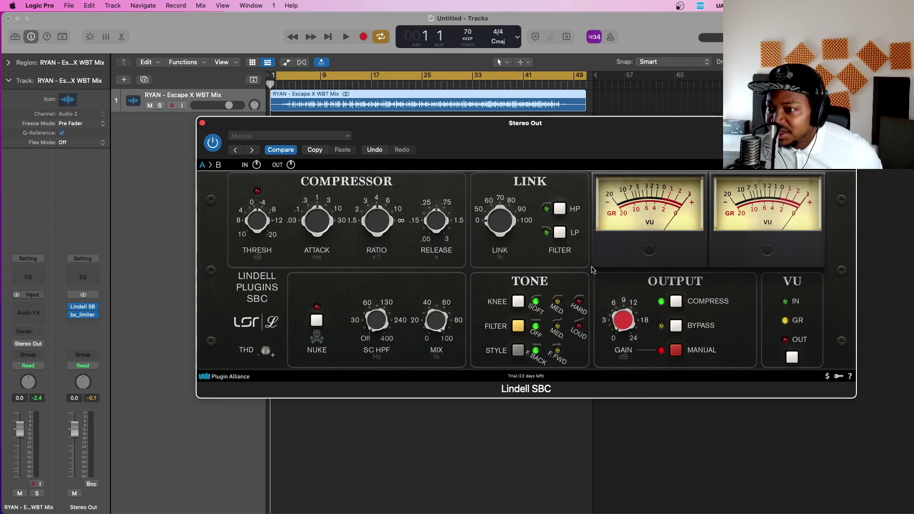
right_click(851, 169)
mouse_move(823, 205)
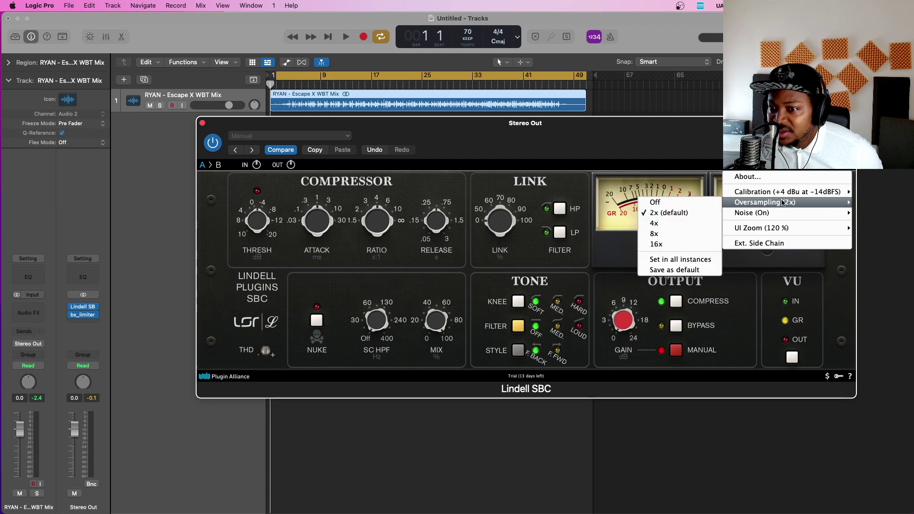
left_click(665, 234)
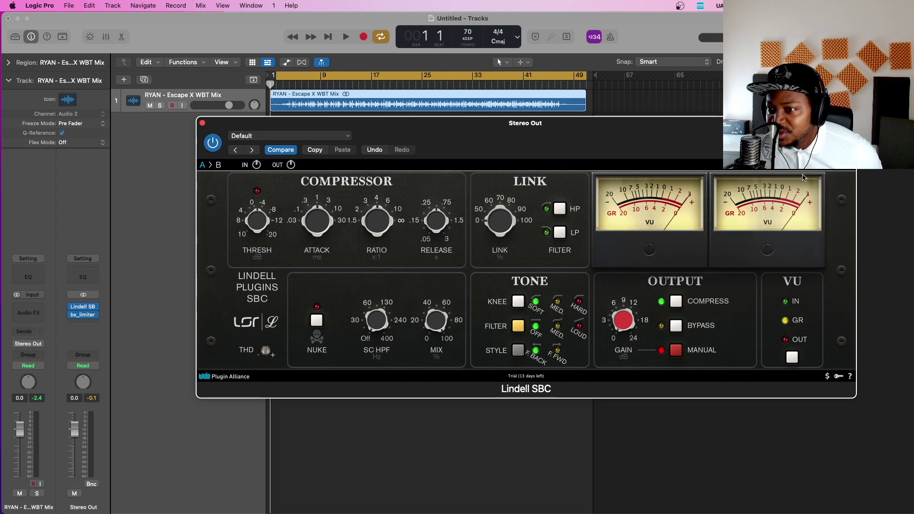
Step: Try the plugin's UI zoom at 150% and 100%, and return it to the default 120%
left_click(862, 173)
mouse_move(758, 229)
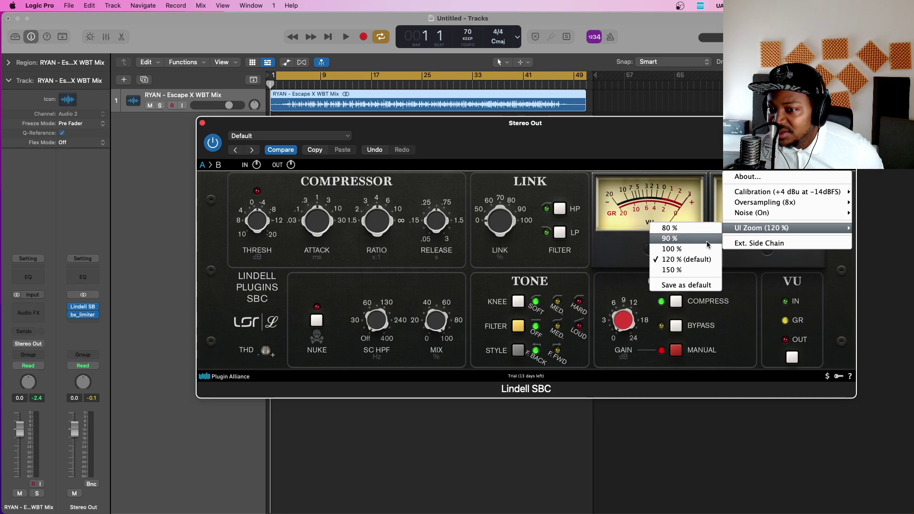
left_click(684, 270)
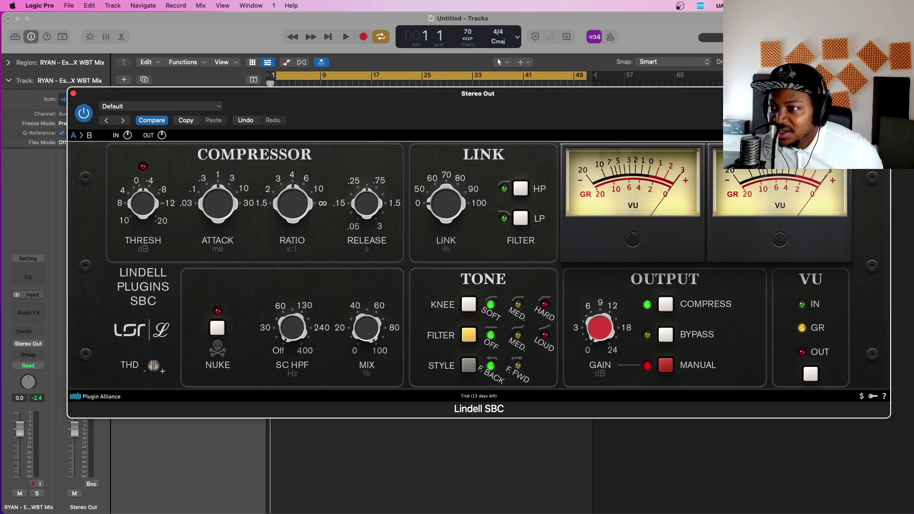
left_click(880, 135)
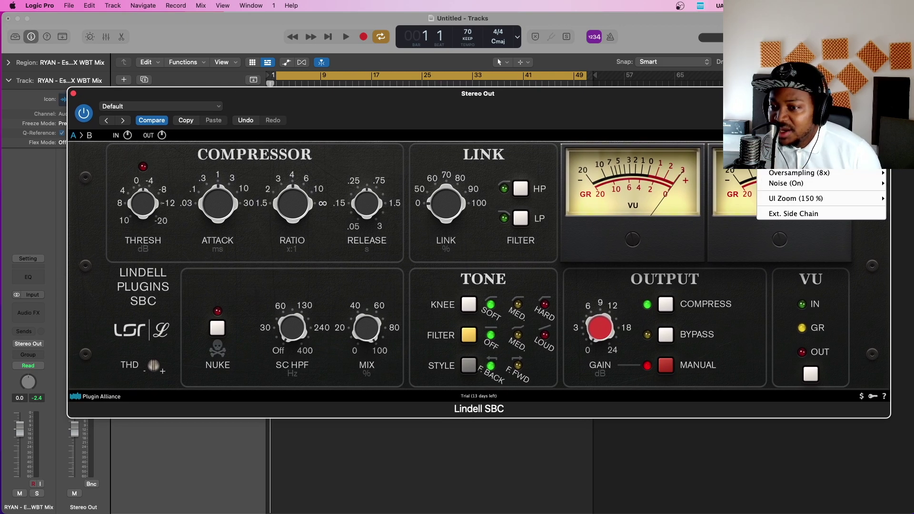
left_click(716, 219)
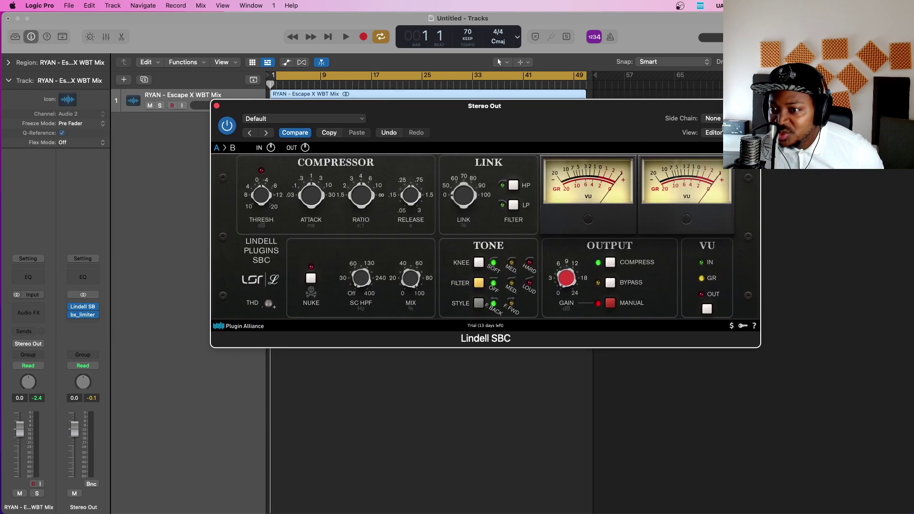
left_click(751, 147)
mouse_move(719, 204)
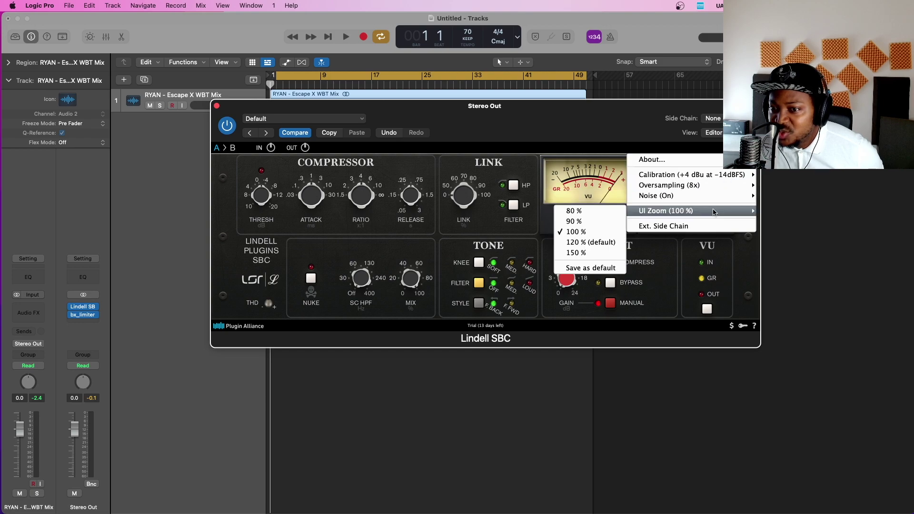
left_click(602, 244)
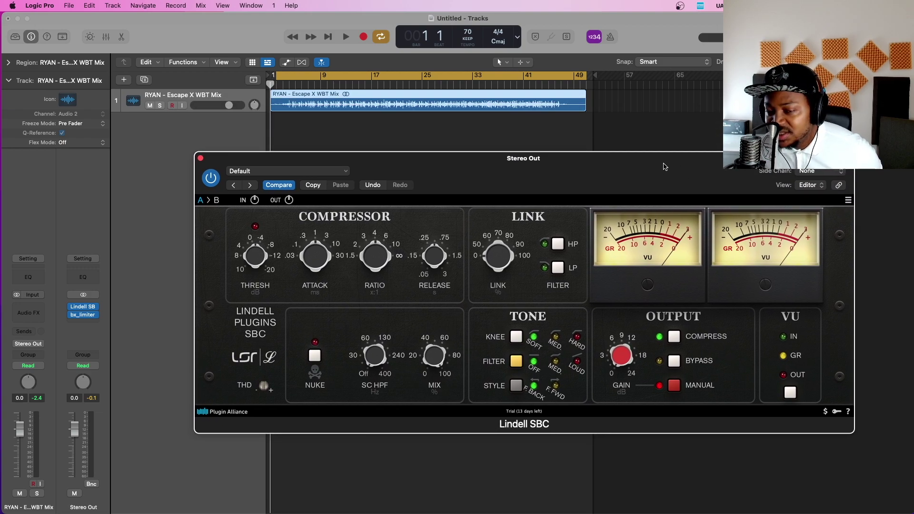
Step: Play a short part of the mix and inspect the bx_limiter True Peak settings on the Stereo Out channel
key("space")
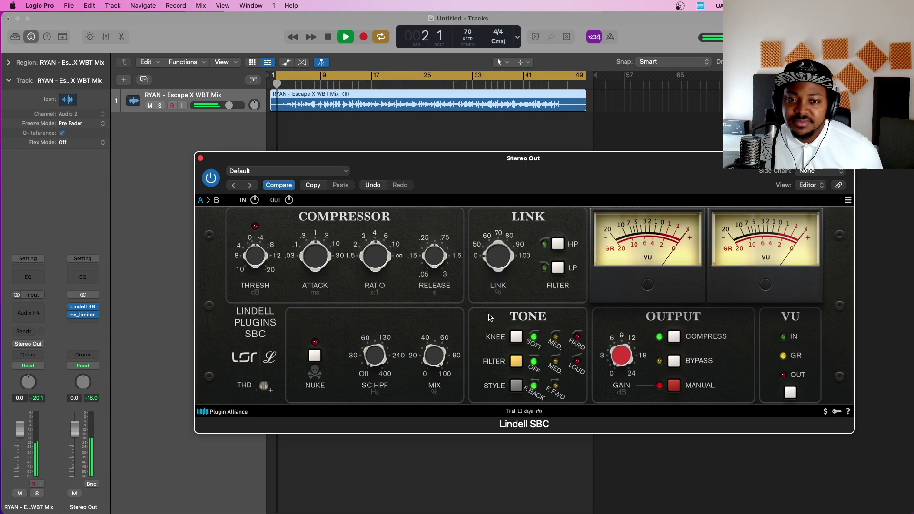
key("space")
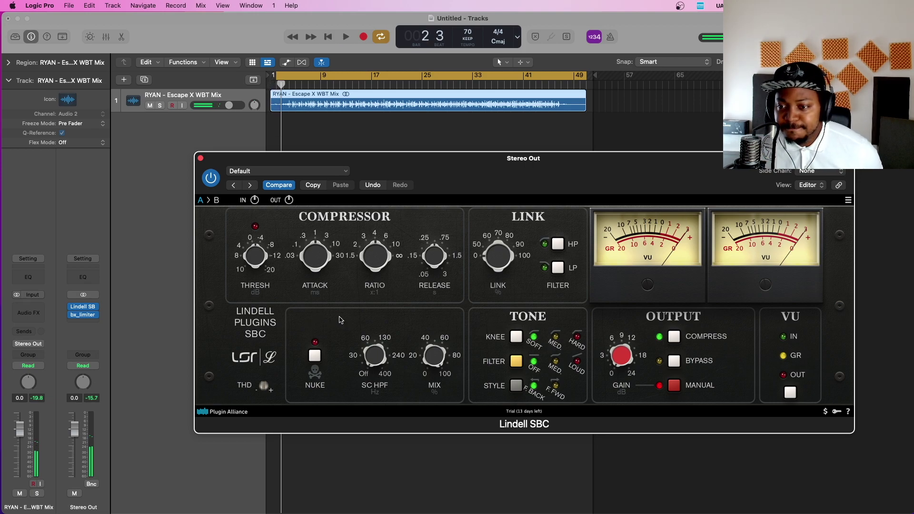
left_click(84, 317)
left_click_drag(527, 95, 540, 74)
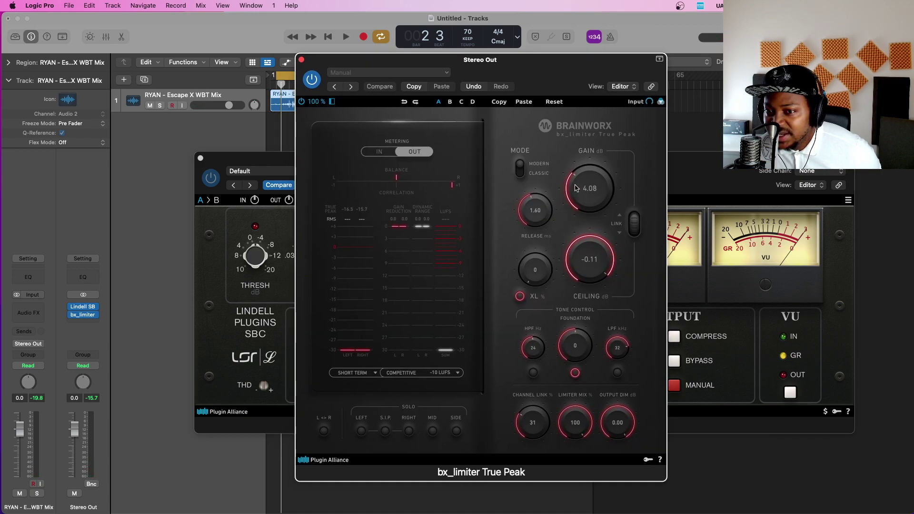
key("super+w")
Step: Adjust the compressor's attack, ratio, release and threshold while the mix plays
key("space")
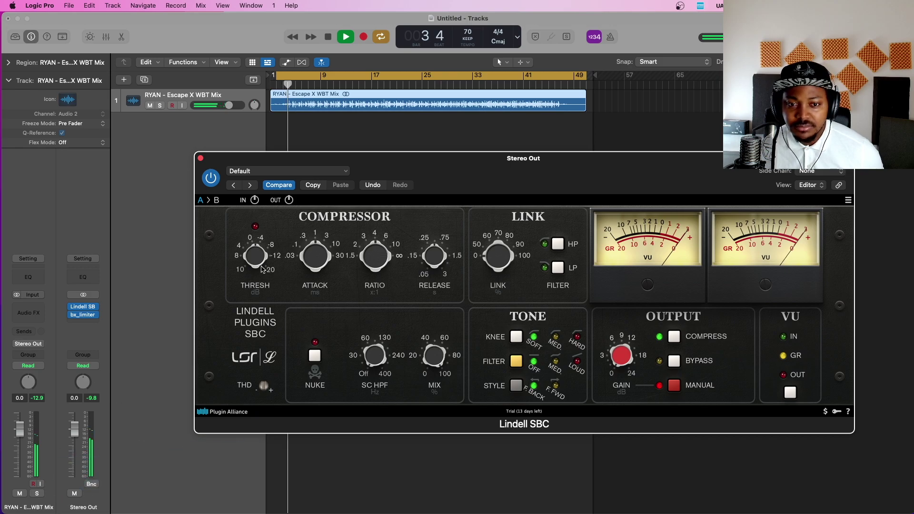
left_click_drag(316, 255, 339, 195)
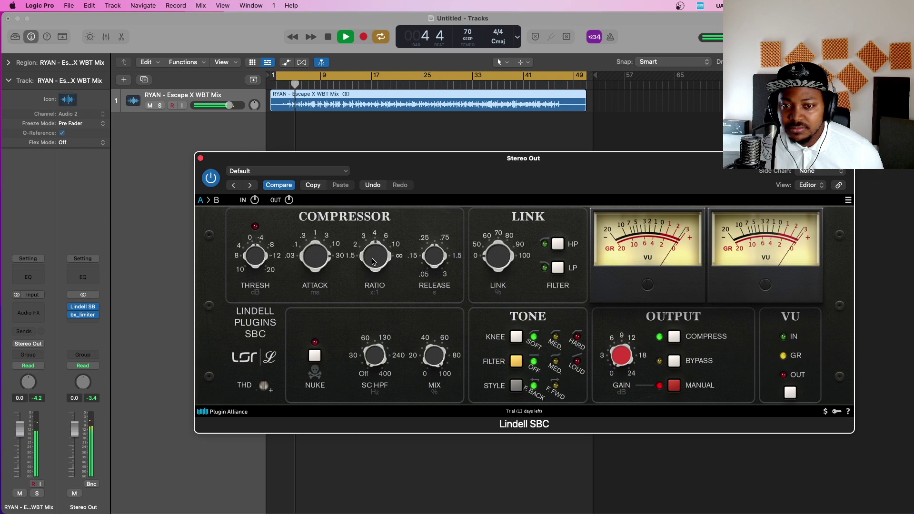
left_click_drag(372, 255, 364, 261)
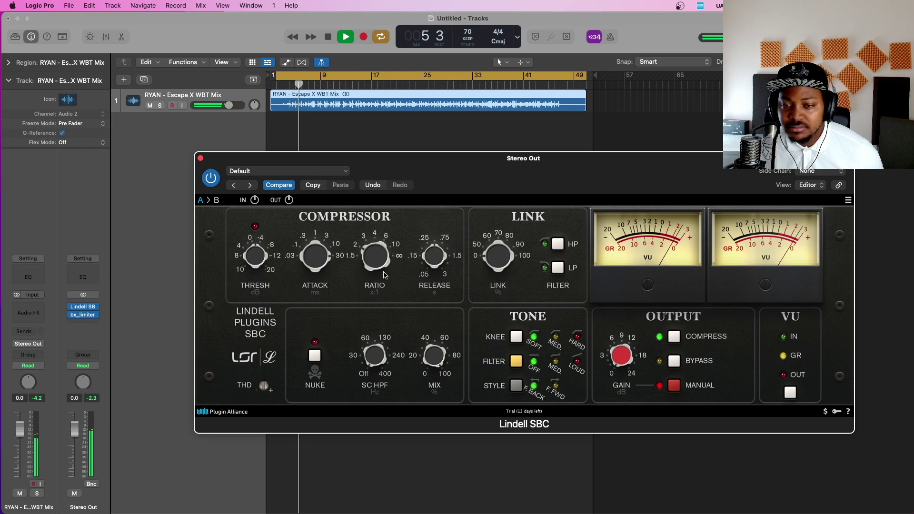
left_click_drag(431, 256, 430, 285)
left_click_drag(256, 258, 258, 260)
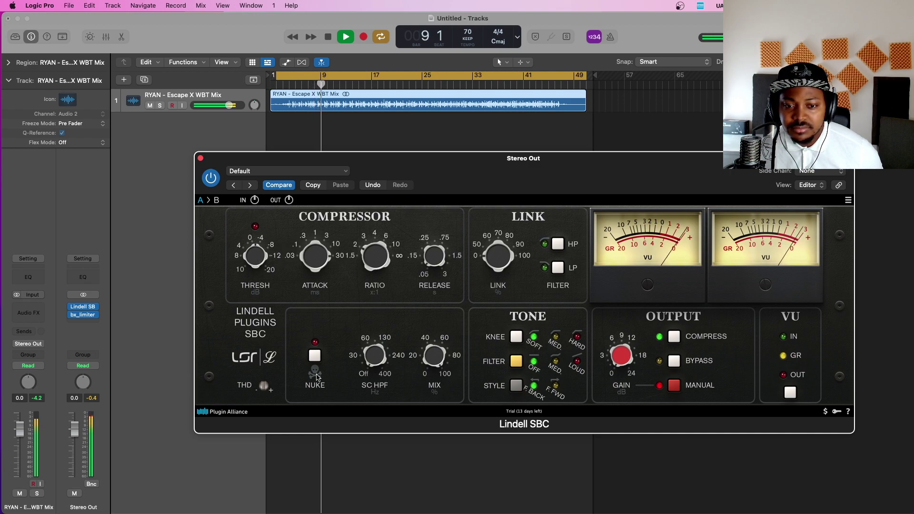
Step: Adjust the sidechain high-pass filter, and set the tone filter to Med and the style to F.Fwd
left_click_drag(367, 360, 367, 325)
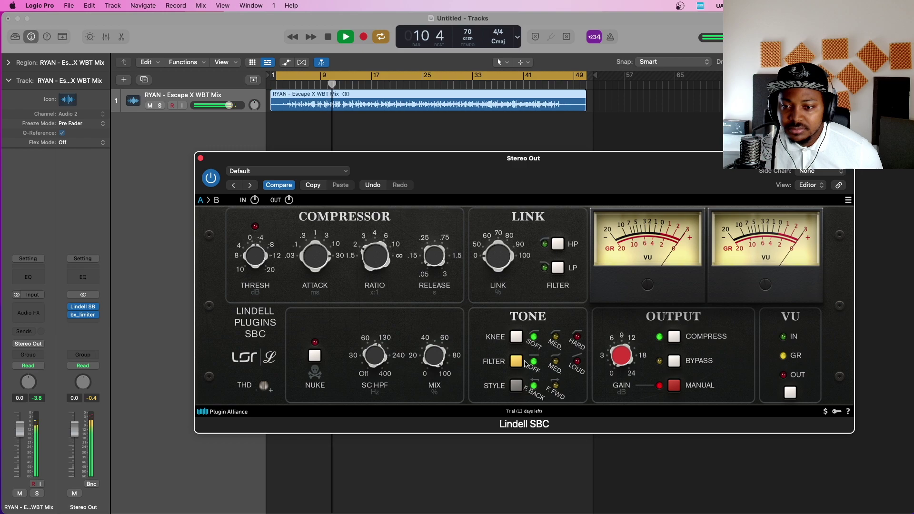
left_click(555, 362)
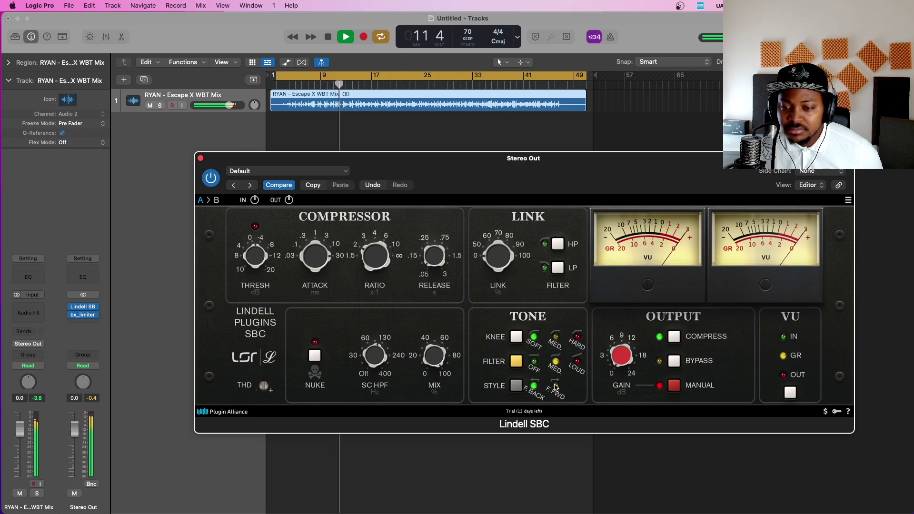
left_click(551, 385)
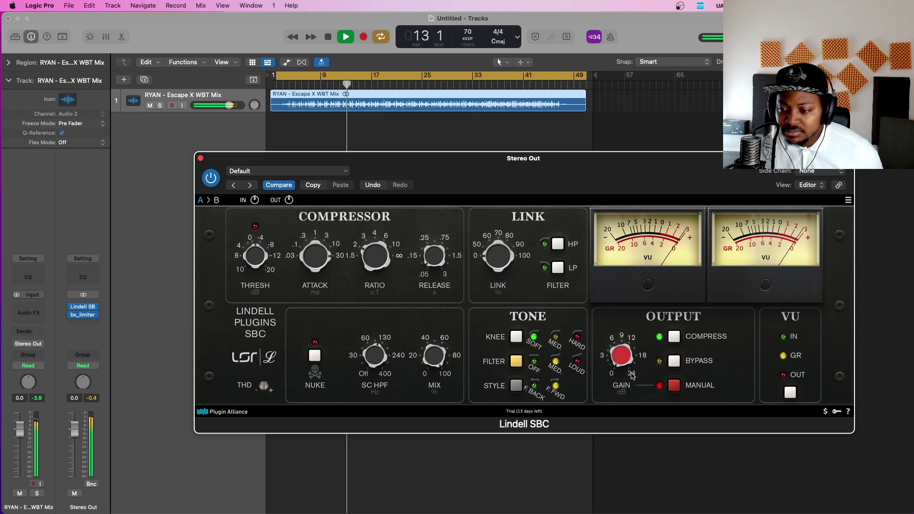
Step: Adjust the threshold, enable the HP link filter and adjust the link amount, ending with playback stopped
mouse_move(615, 361)
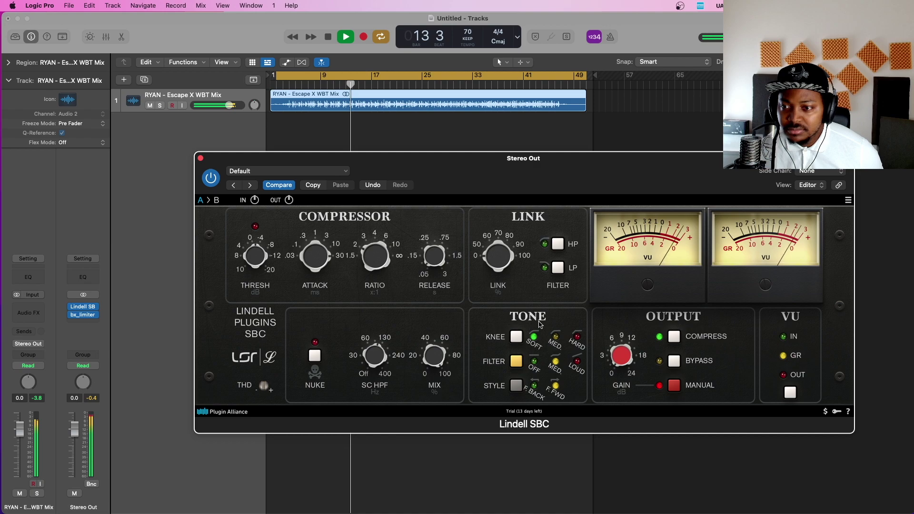
left_click_drag(255, 262, 254, 252)
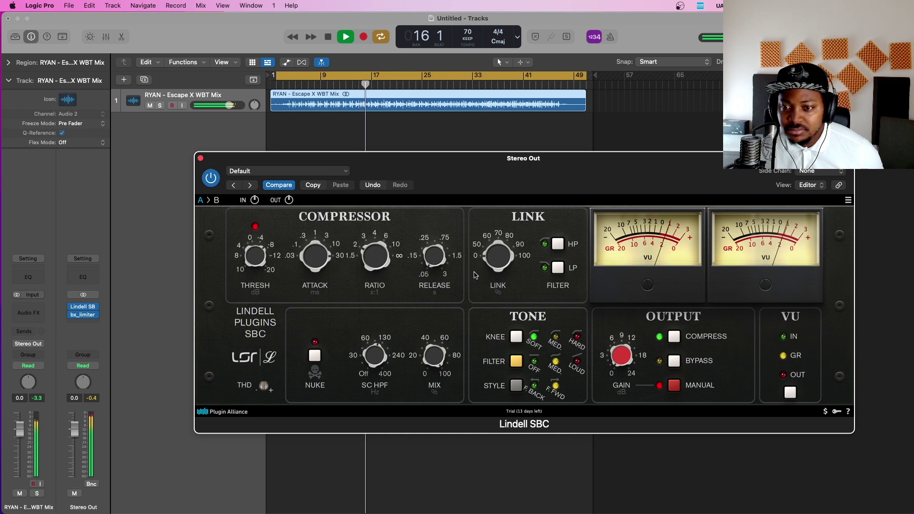
left_click(560, 246)
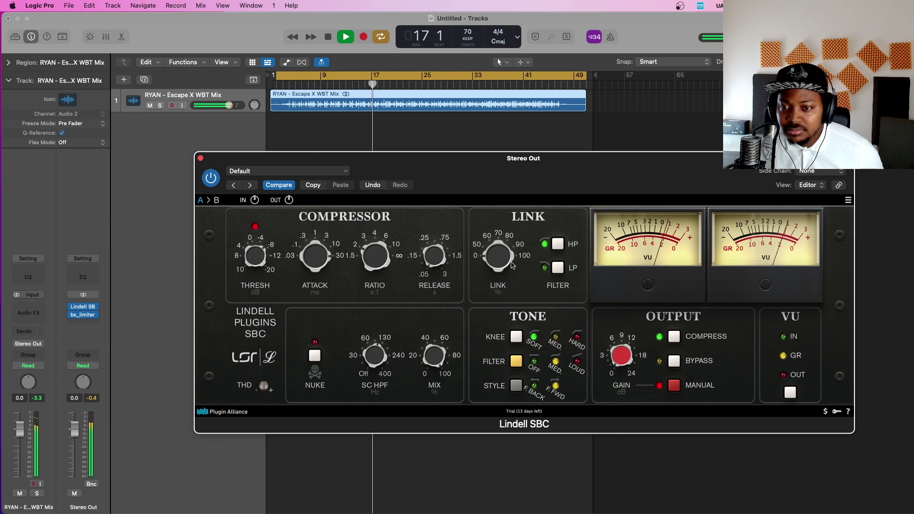
left_click_drag(498, 257, 499, 247)
key("space")
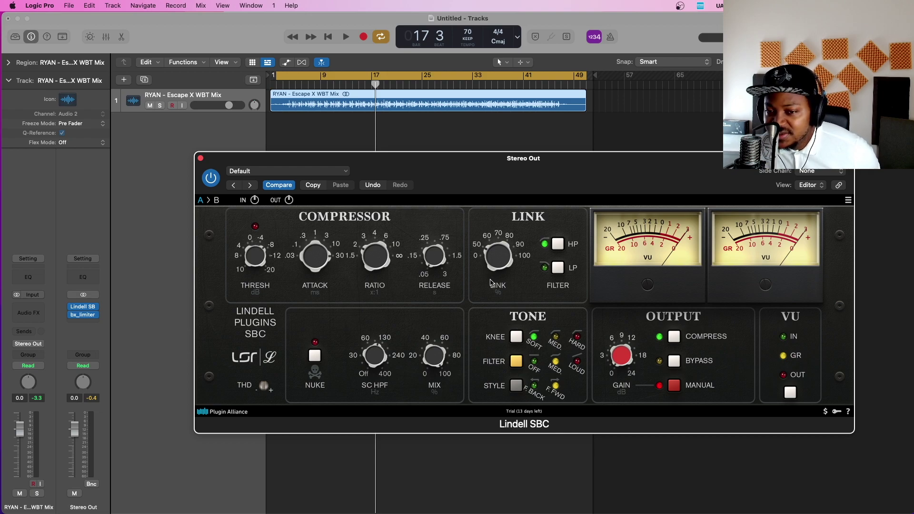
Step: Play the mix and compare its sound with the Lindell SBC bypassed and active
key("space")
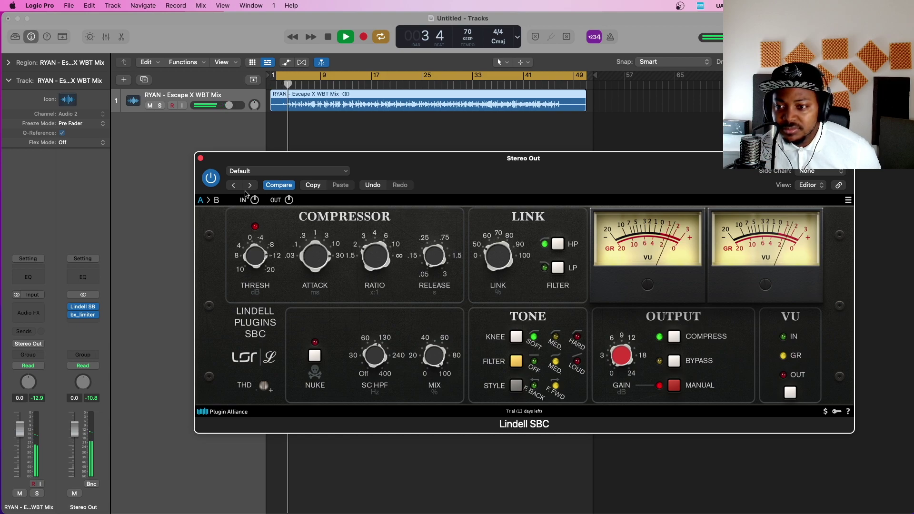
left_click(209, 181)
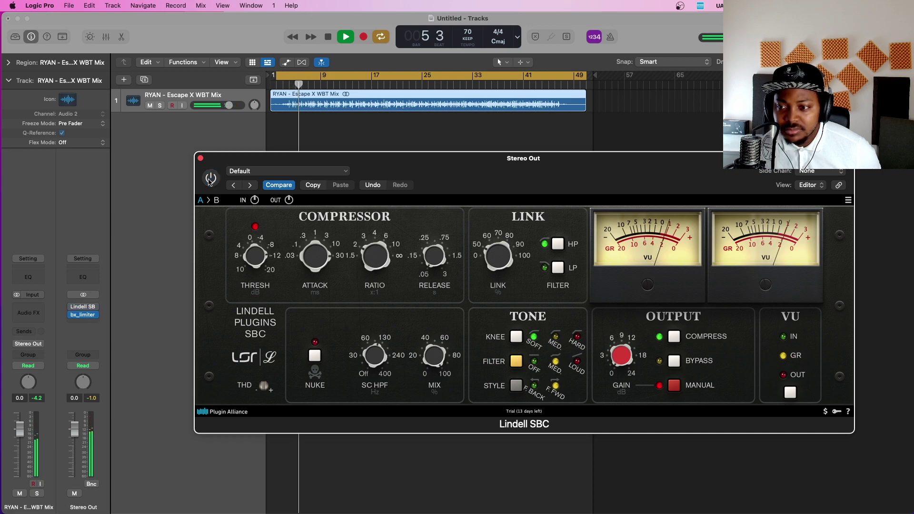
left_click(210, 180)
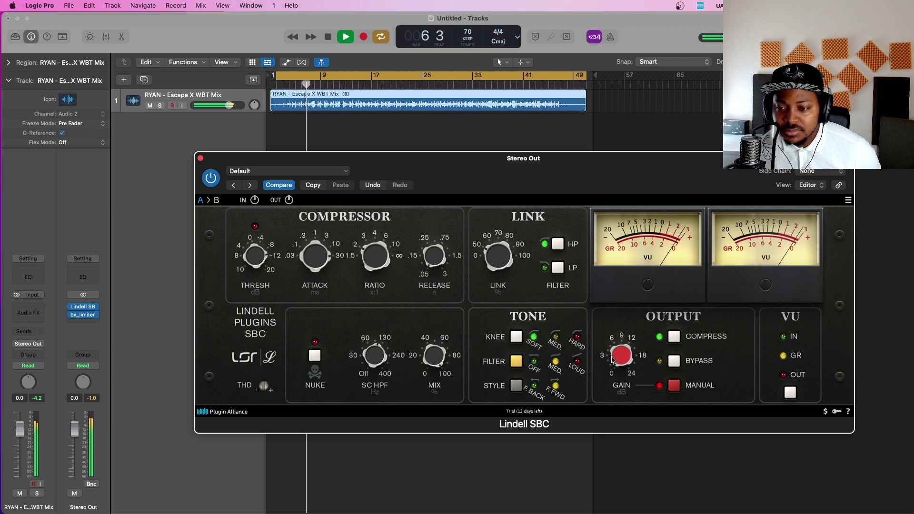
Step: Raise the compressor's output gain to 2.16 dB and check the level against the bypassed signal
mouse_move(614, 355)
scroll(613, 352, "up", 2)
scroll(613, 352, "up", 2)
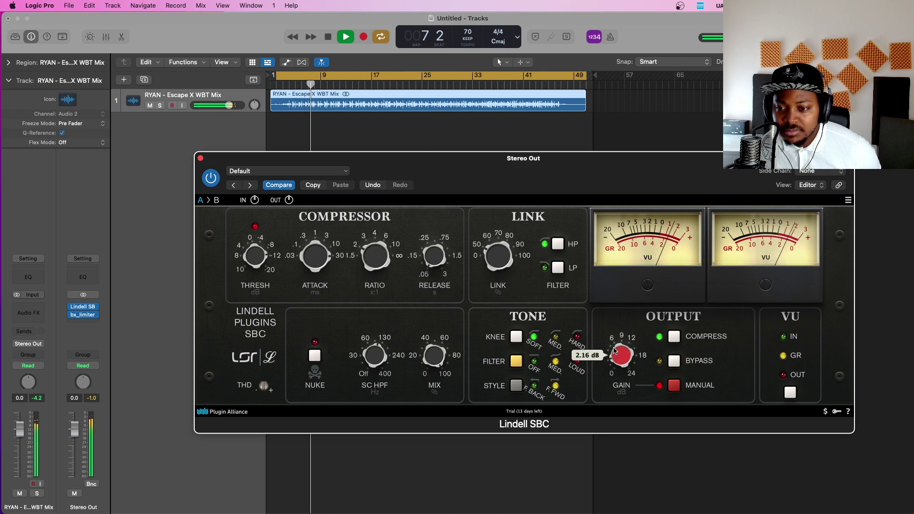
left_click(210, 178)
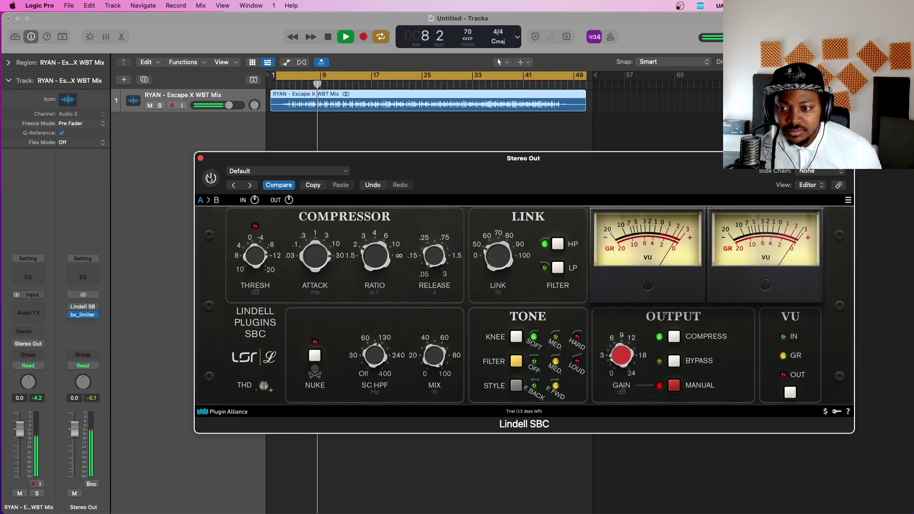
left_click(210, 178)
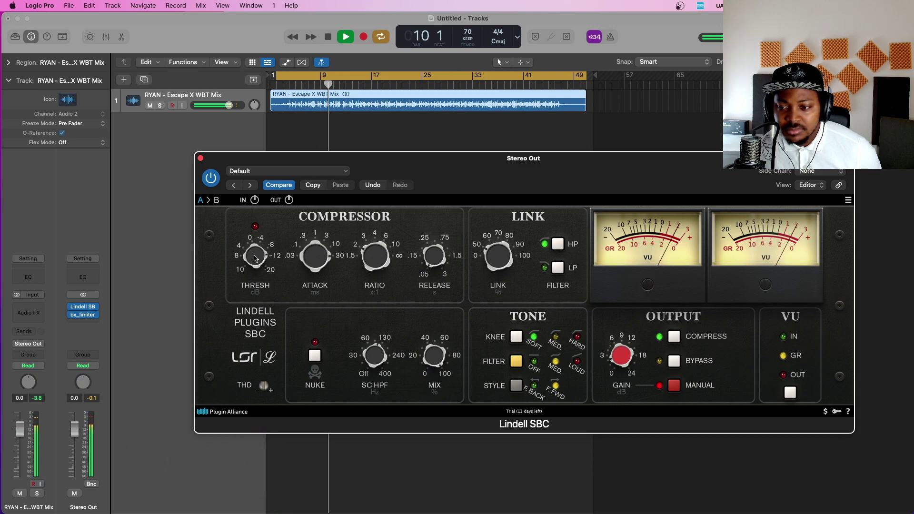
Step: Lower the plugin's input level to -0.77 dB, compare it with the bypassed signal and stop playback
mouse_move(253, 201)
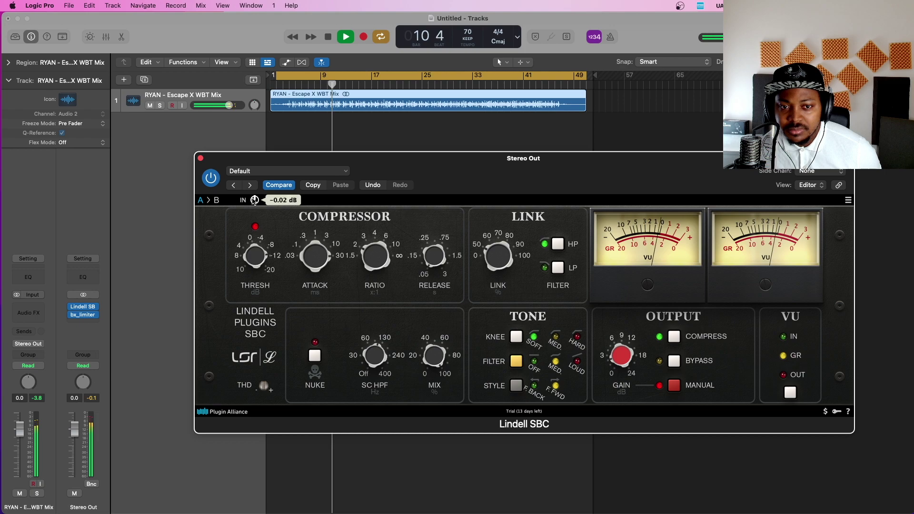
left_click_drag(254, 200, 252, 205)
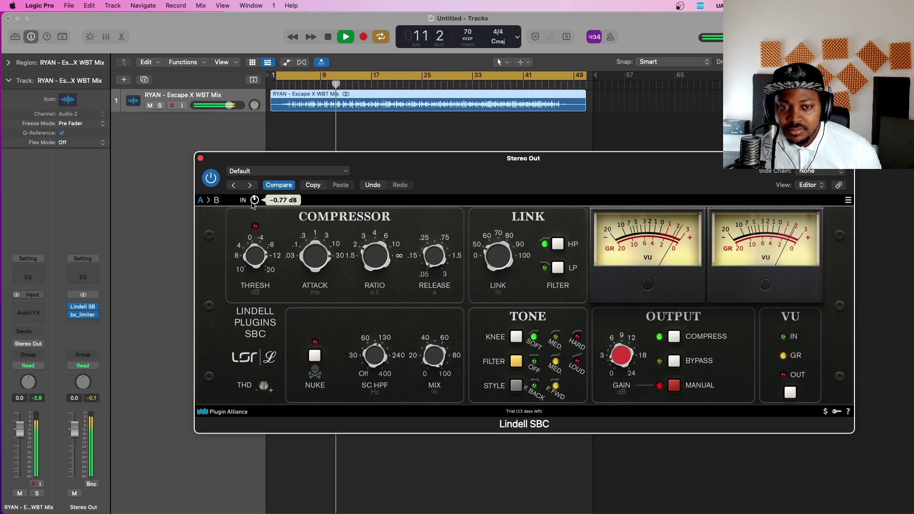
left_click(209, 180)
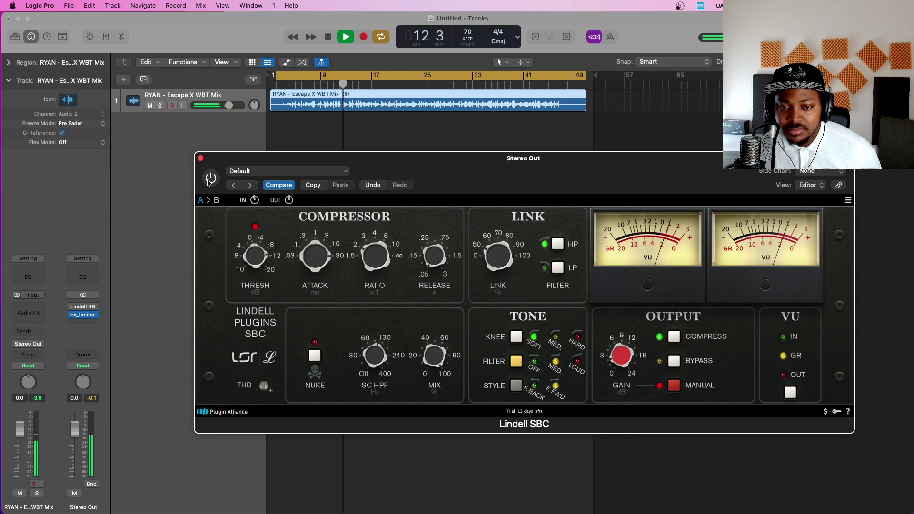
left_click(209, 179)
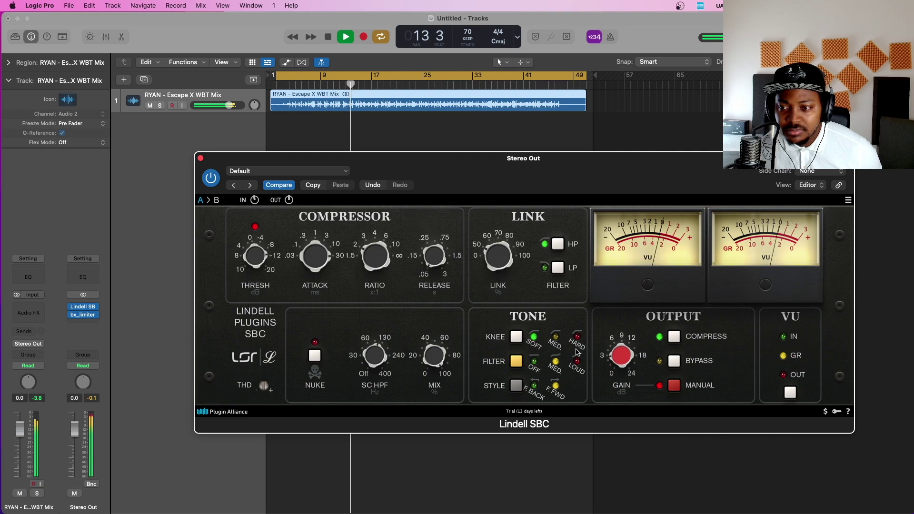
key("space")
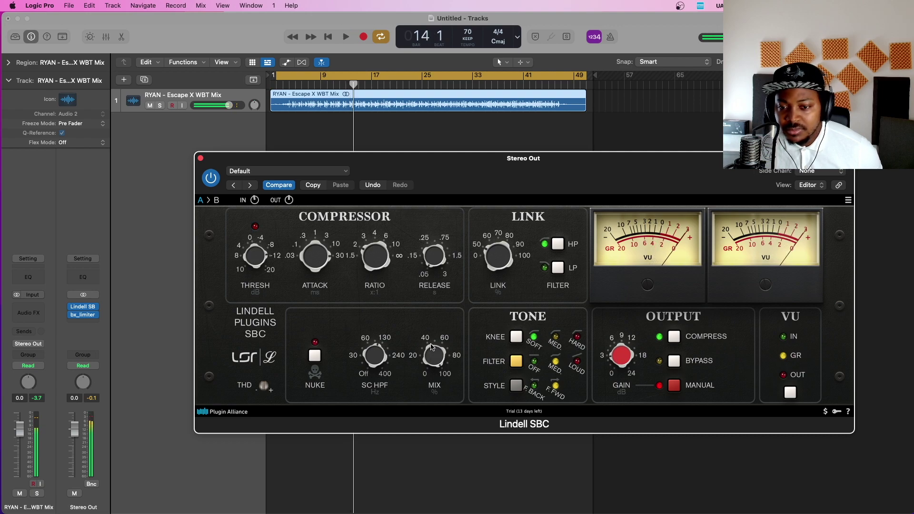
Step: Adjust the compressor's sidechain high-pass filter during playback, bring the Mix down to 47% and fine-tune it
left_click_drag(434, 353, 433, 394)
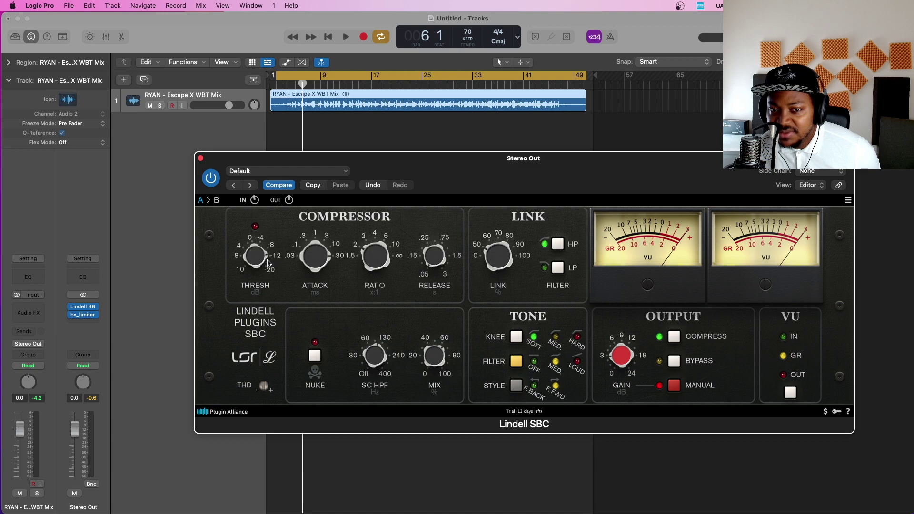
key("space")
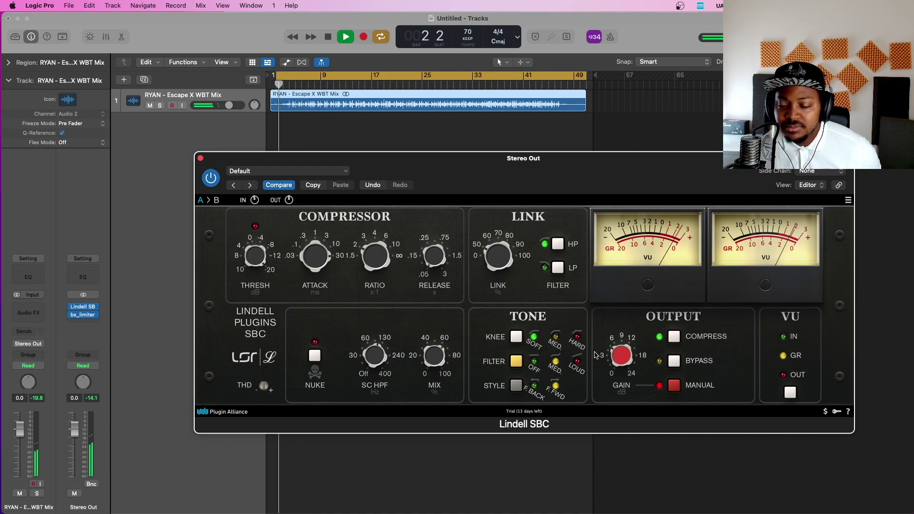
left_click_drag(375, 357, 381, 423)
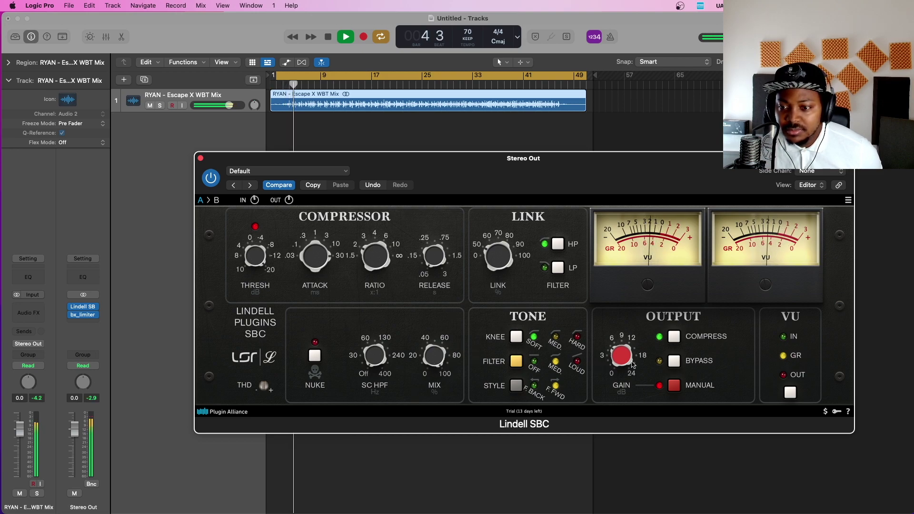
left_click_drag(434, 357, 432, 390)
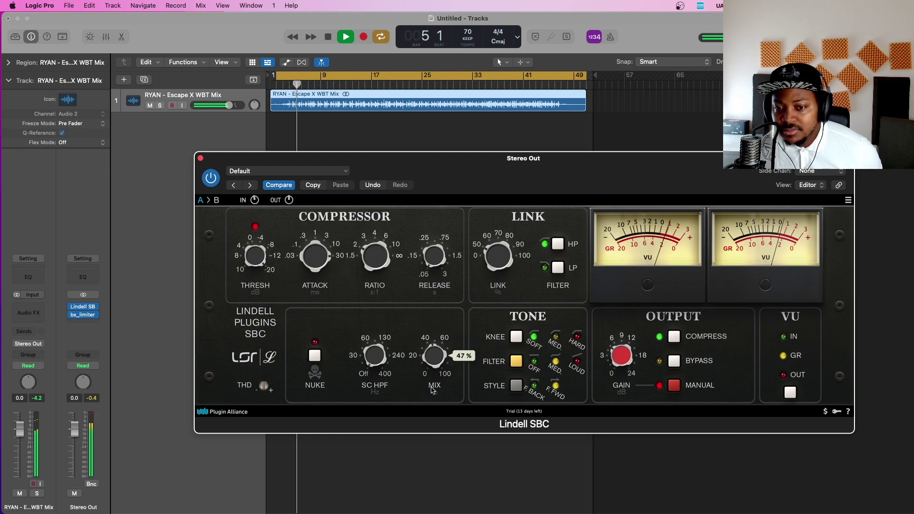
left_click_drag(430, 357, 429, 370)
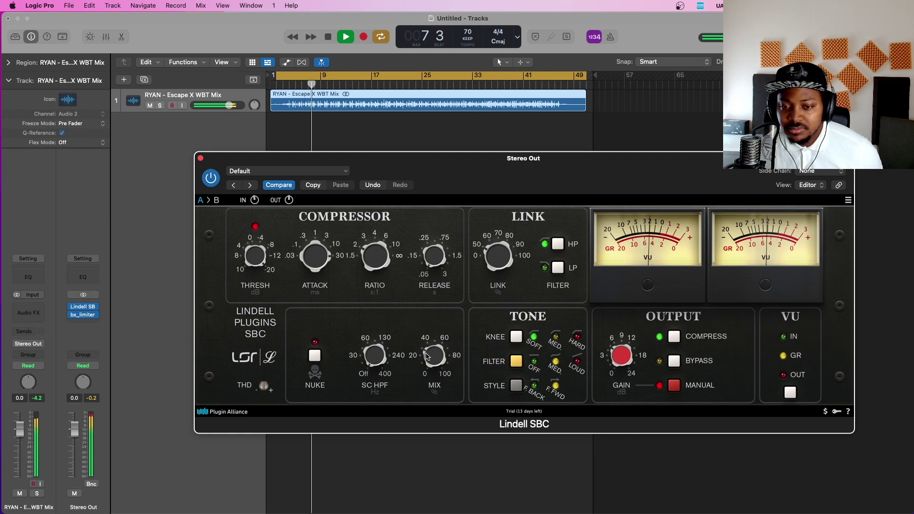
Step: Compare the parallel-compressed mix with the Lindell SBC bypassed and active, and stop playback
left_click(212, 179)
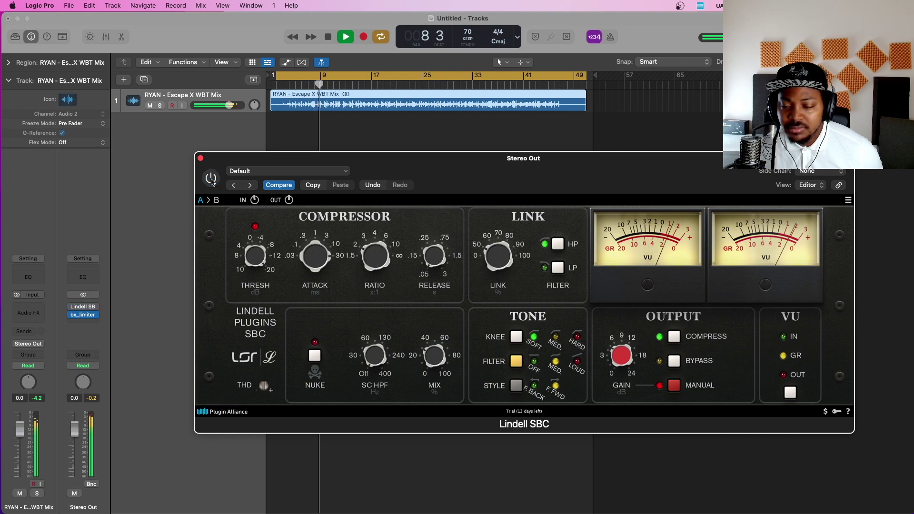
left_click(211, 180)
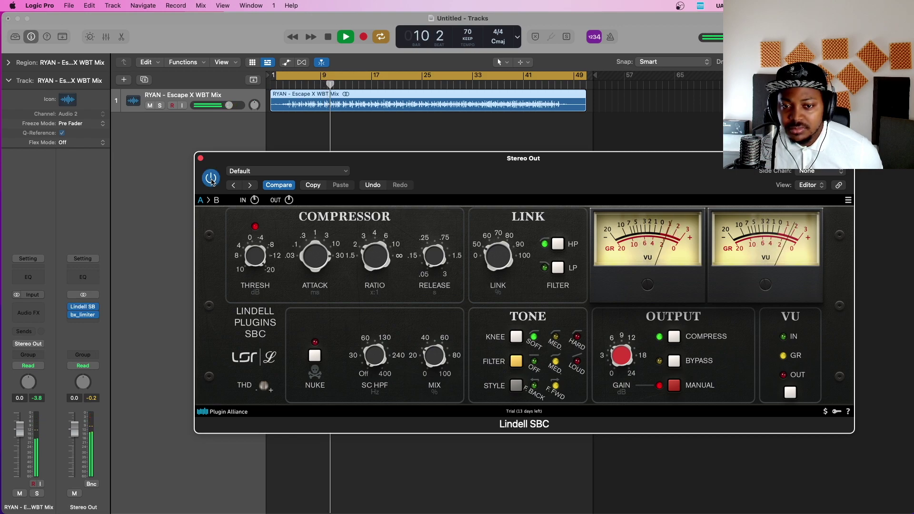
mouse_move(374, 331)
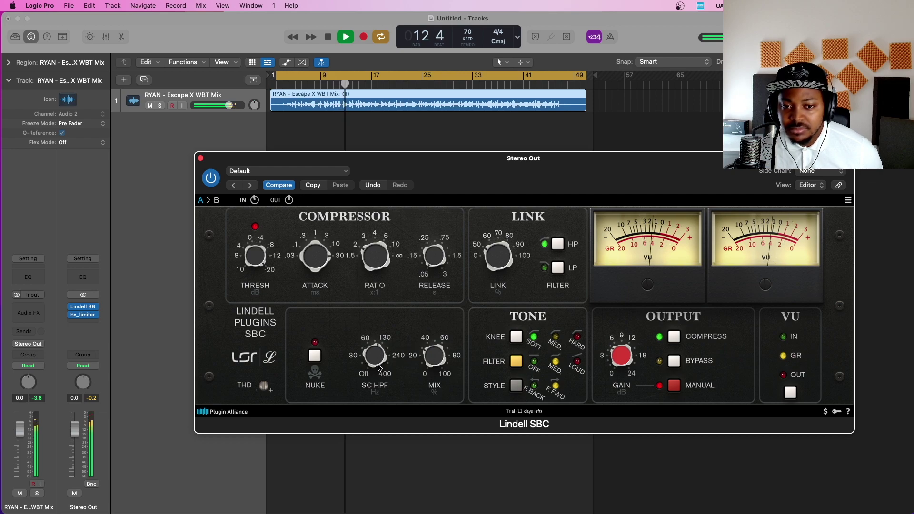
key("space")
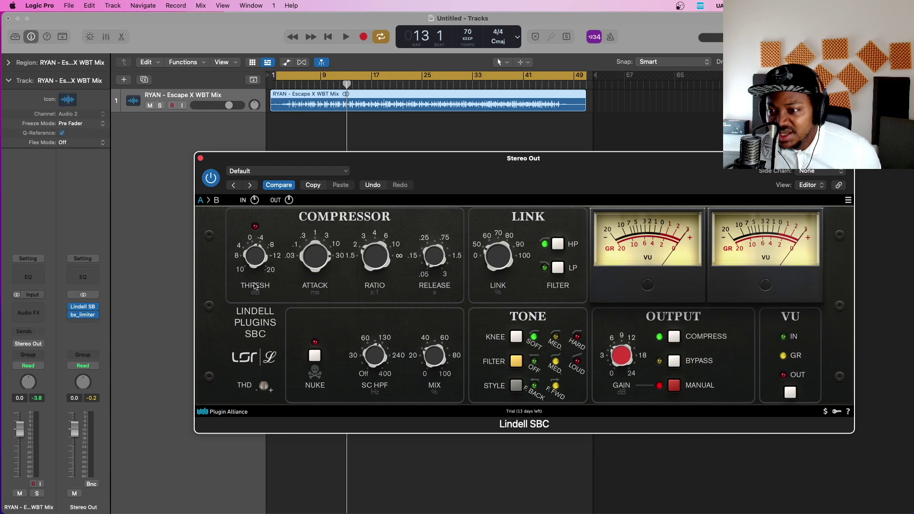
Step: Fine-tune the output gain during playback and raise the compressor's Mix to 79%, checking it against the bypassed signal
key("space")
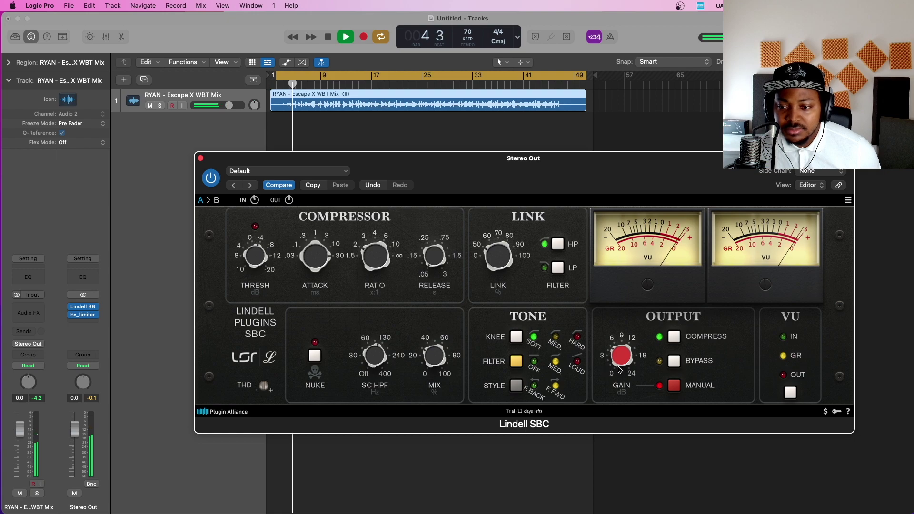
left_click_drag(617, 363, 617, 369)
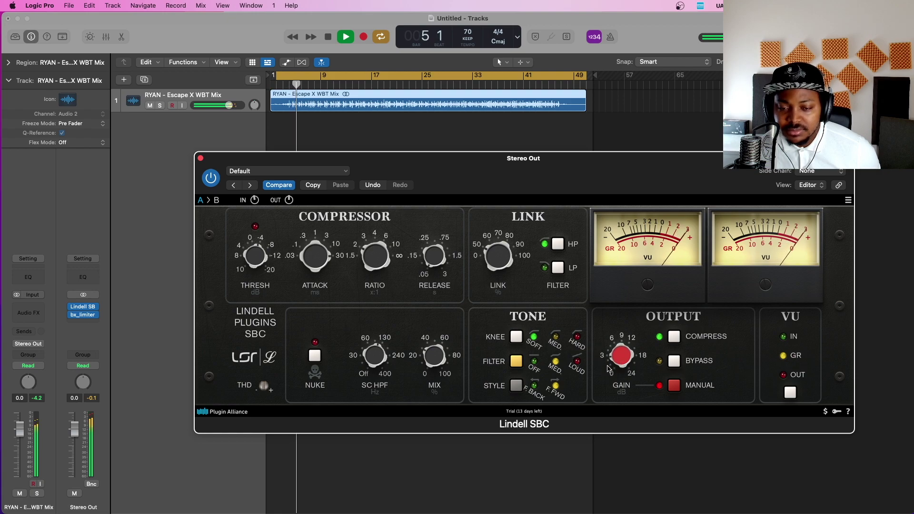
mouse_move(373, 356)
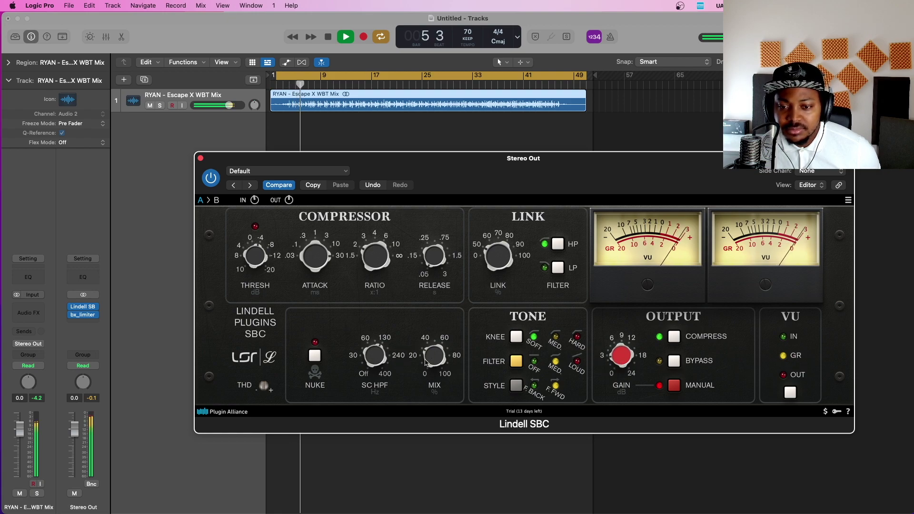
mouse_move(427, 357)
left_click_drag(432, 338, 435, 328)
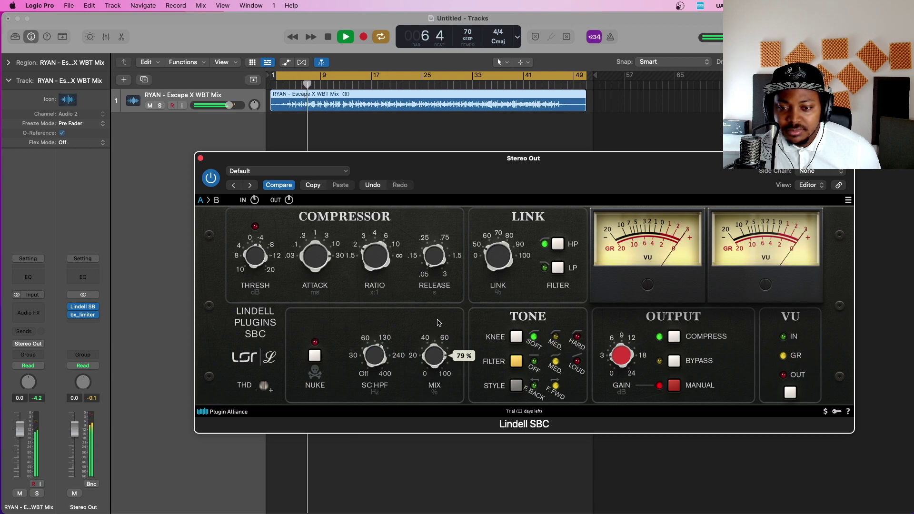
left_click(211, 179)
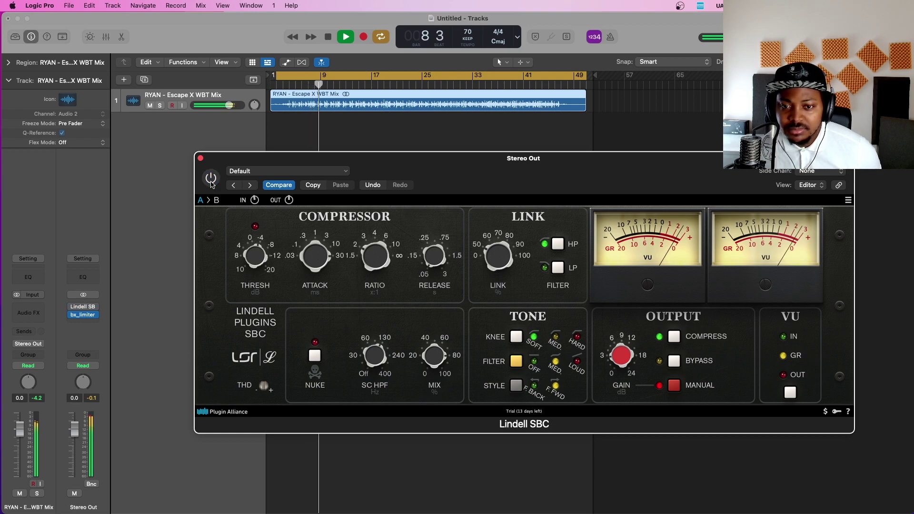
left_click(210, 179)
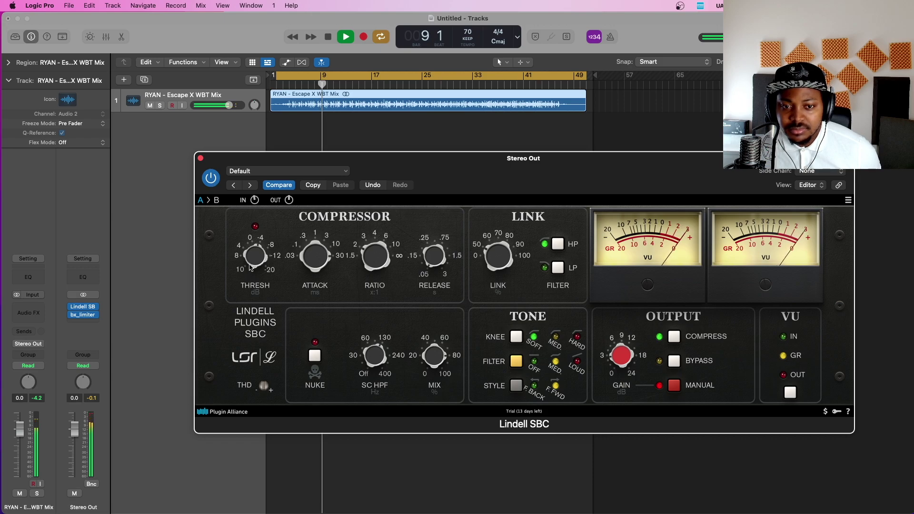
Step: Set the compressor's knee to MED and its style to F.BACK, and stop playback
mouse_move(251, 258)
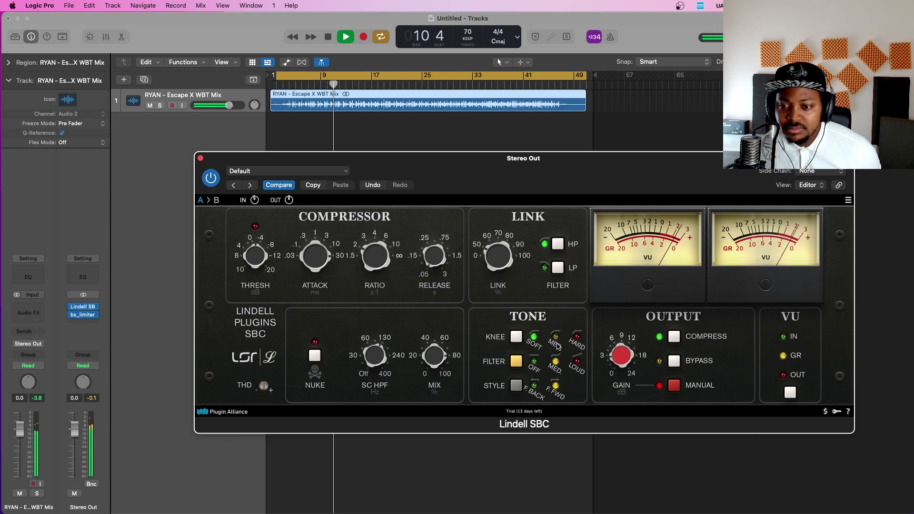
left_click(517, 386)
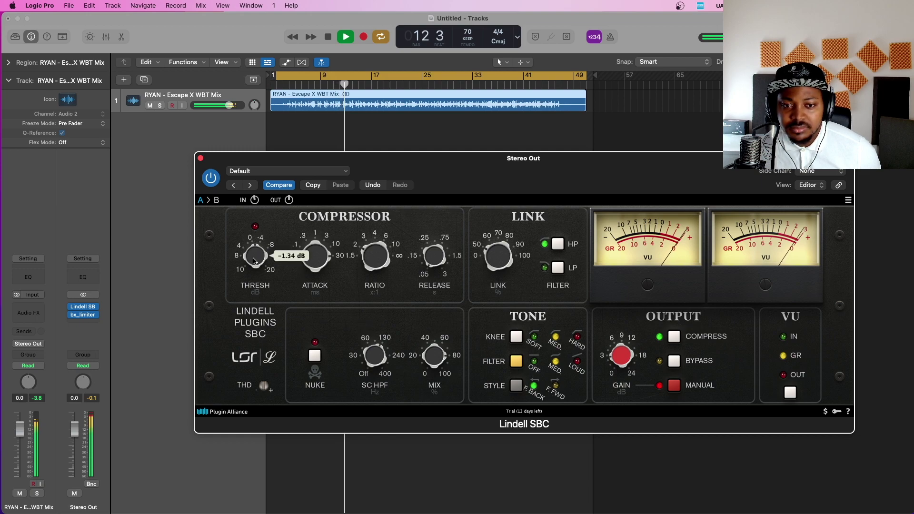
key("space")
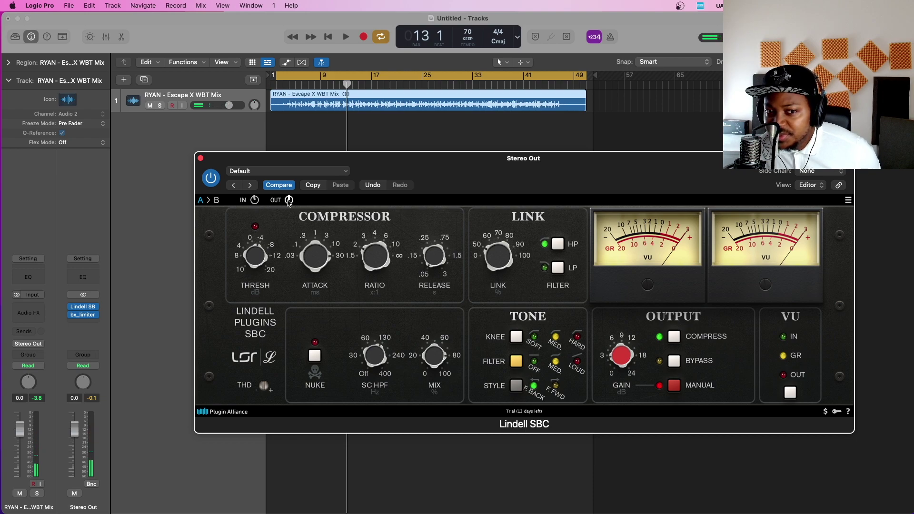
Step: Check the plugin's input level, restart playback and view the output on the VU meters before returning them to GR
left_click_drag(254, 200, 254, 211)
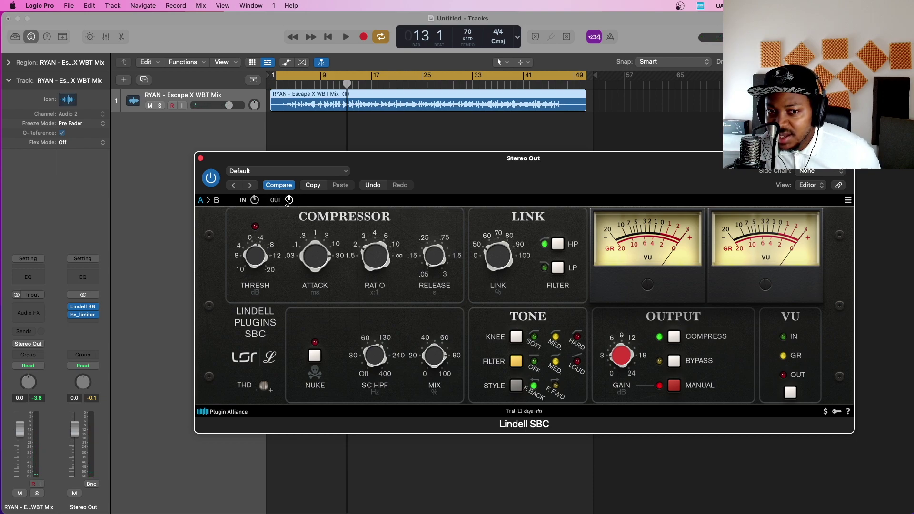
key("space")
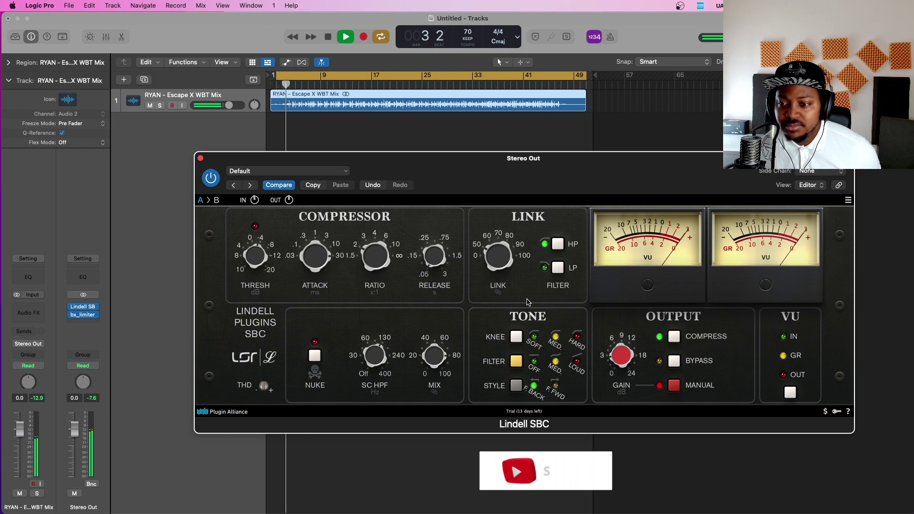
left_click(782, 337)
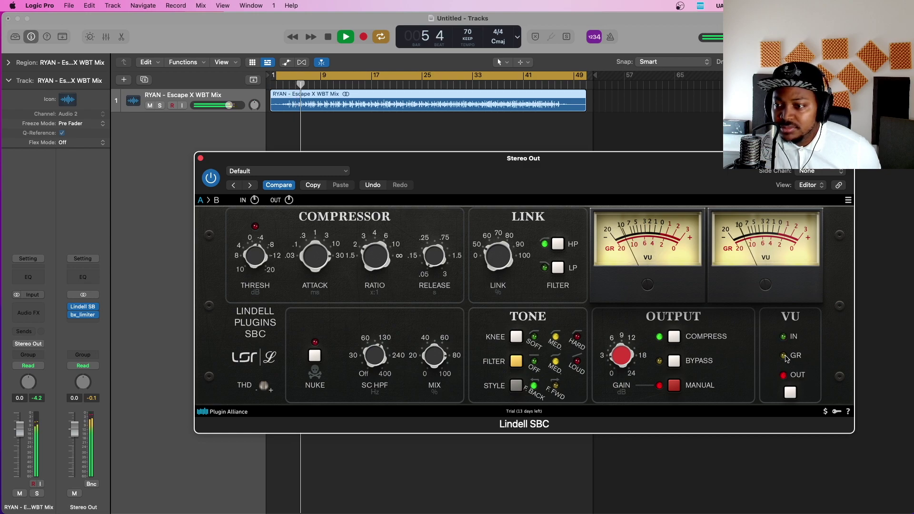
left_click(786, 358)
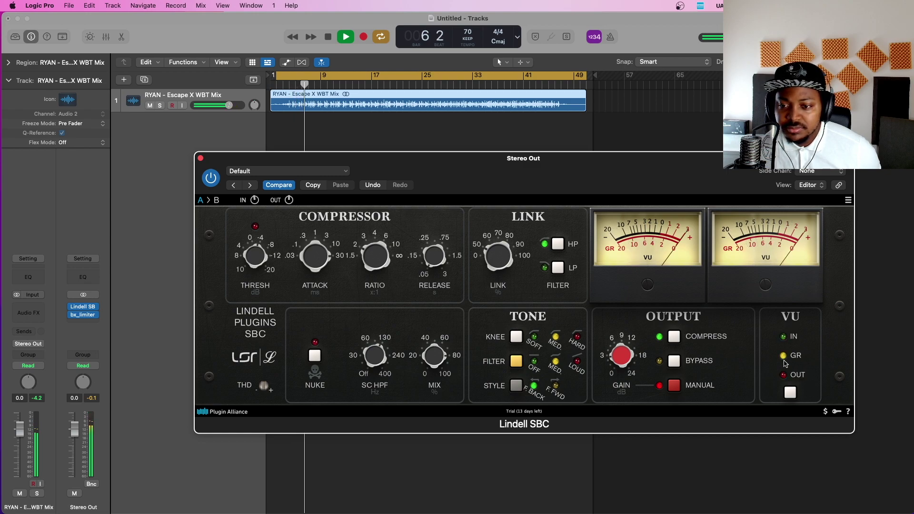
Step: Set the compressor's knee to HARD, compare the sound with the bypassed signal and stop playback
left_click(577, 337)
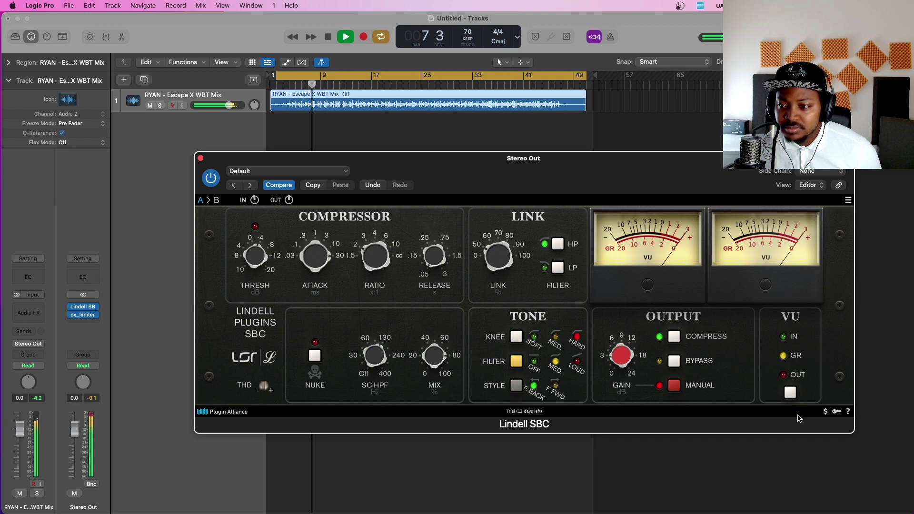
mouse_move(376, 354)
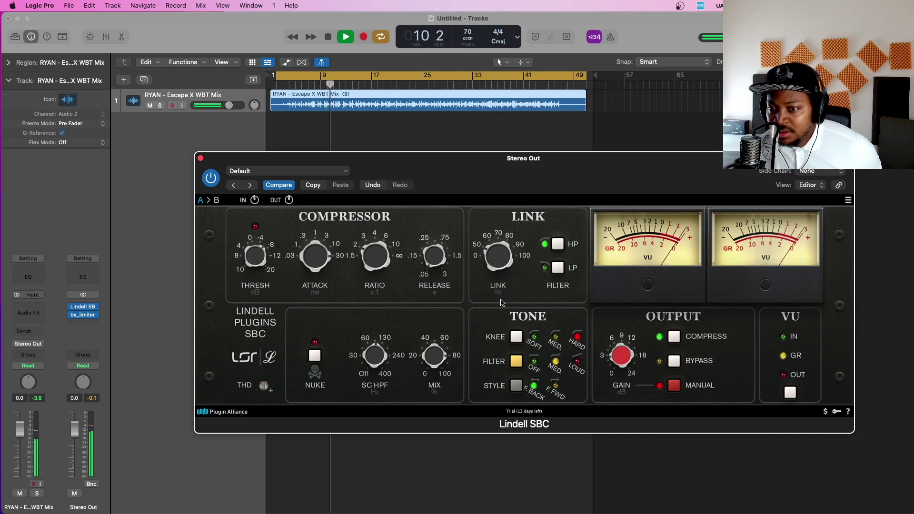
left_click(215, 181)
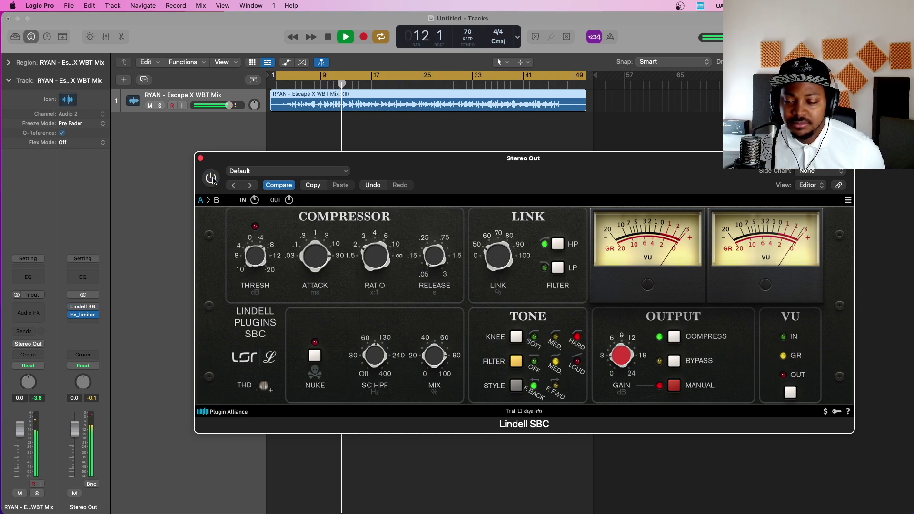
left_click(211, 179)
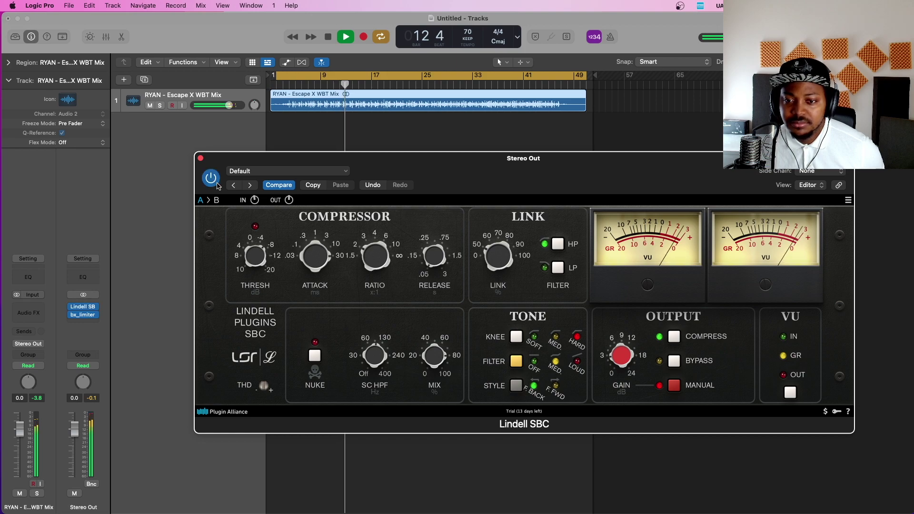
mouse_move(616, 362)
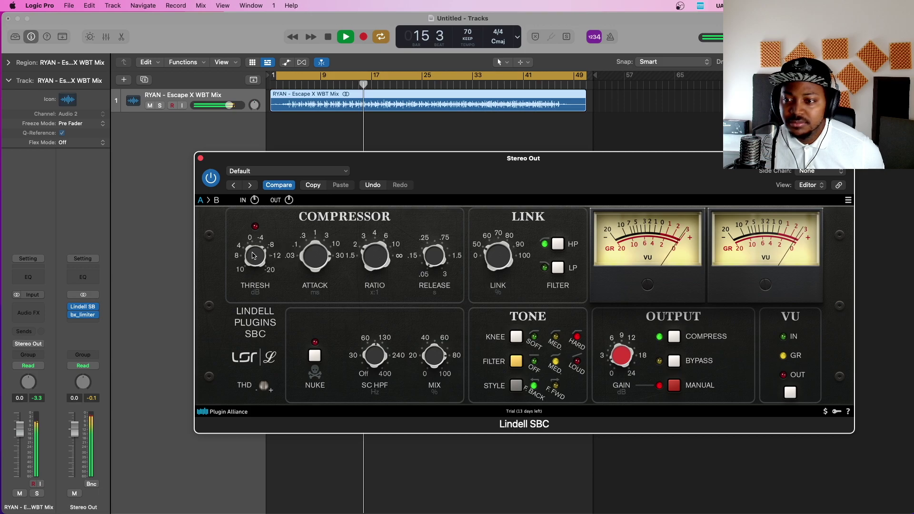
key("space")
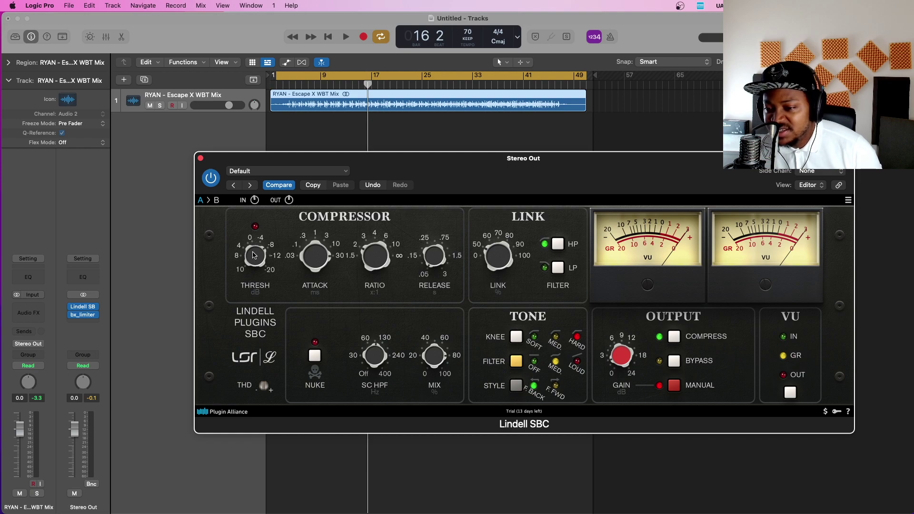
Step: Play the mix to audition the compressor's NUKE mode, stop playback and move the plugin window slightly upward
key("space")
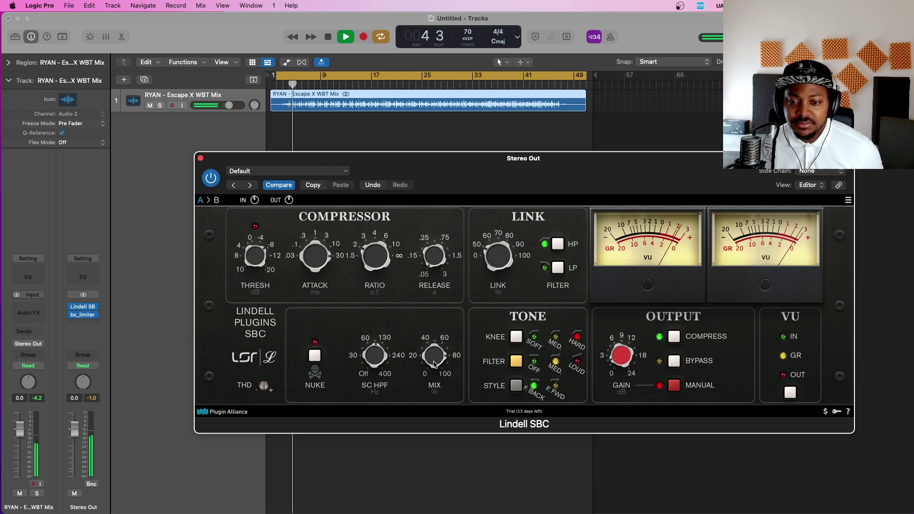
mouse_move(432, 363)
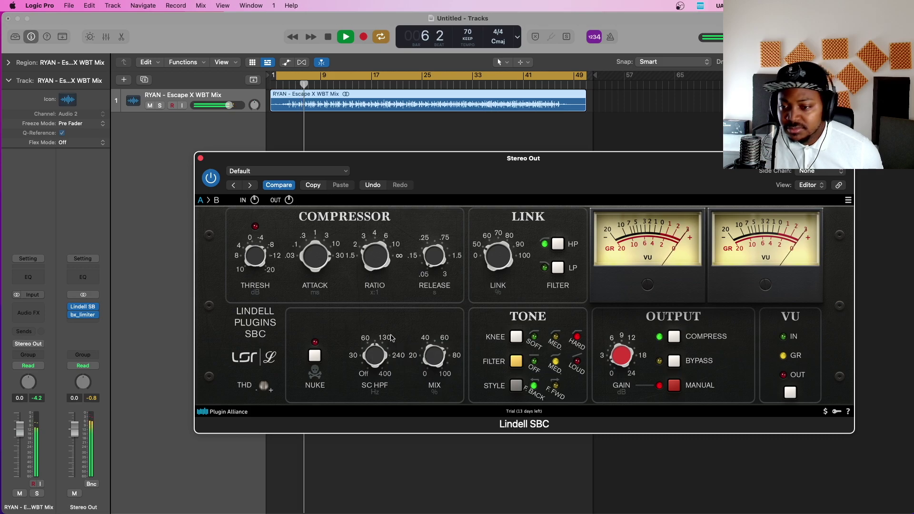
left_click(313, 355)
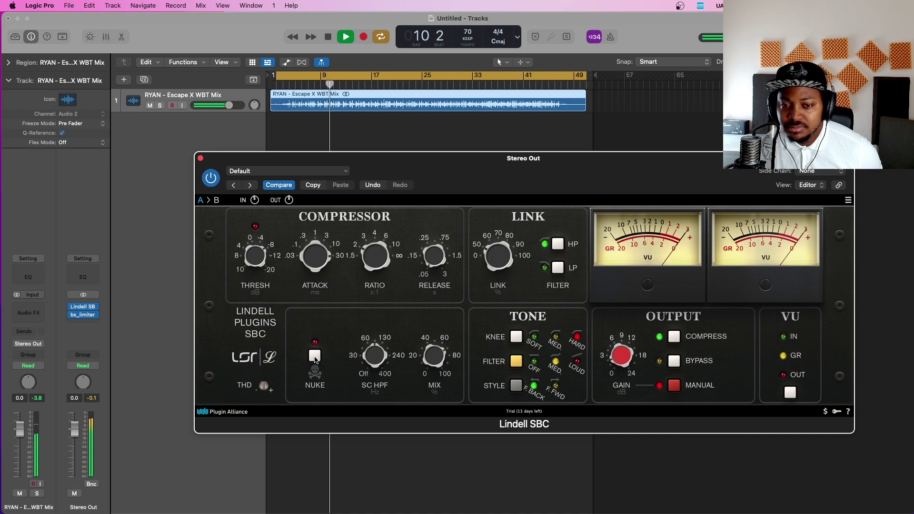
key("space")
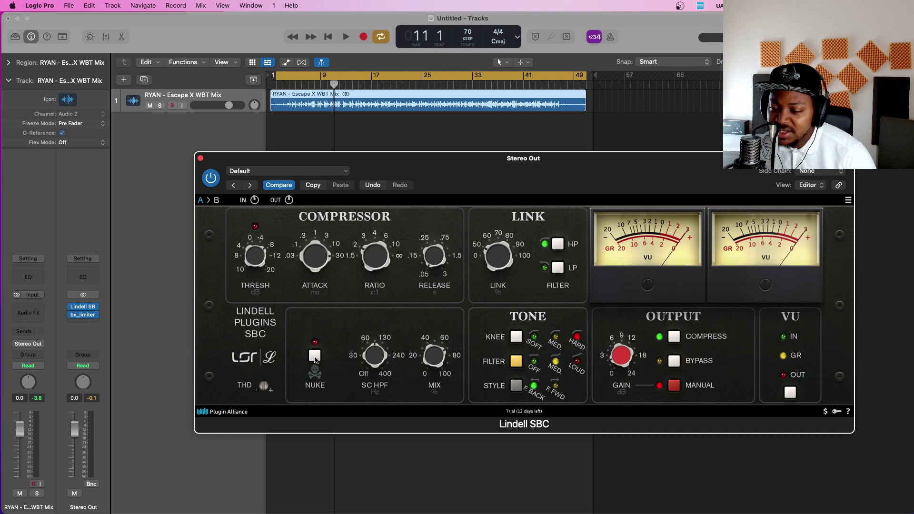
left_click_drag(558, 176, 555, 153)
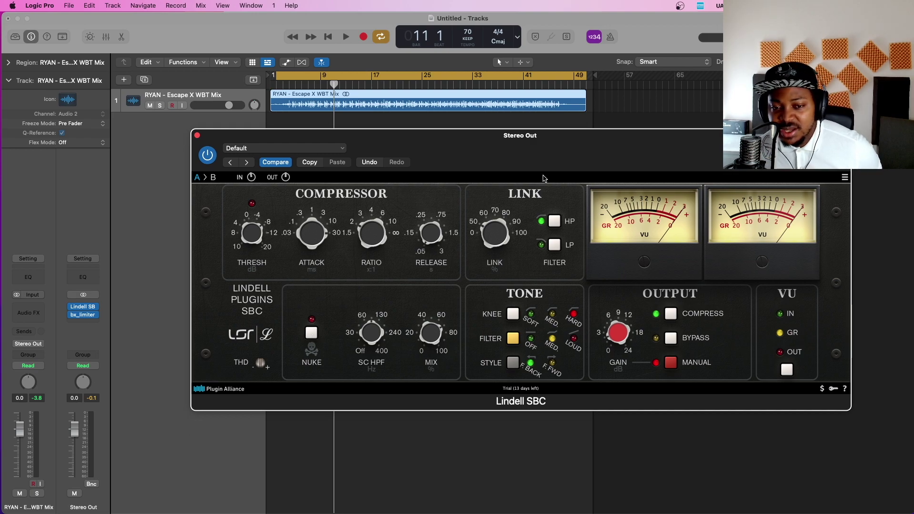